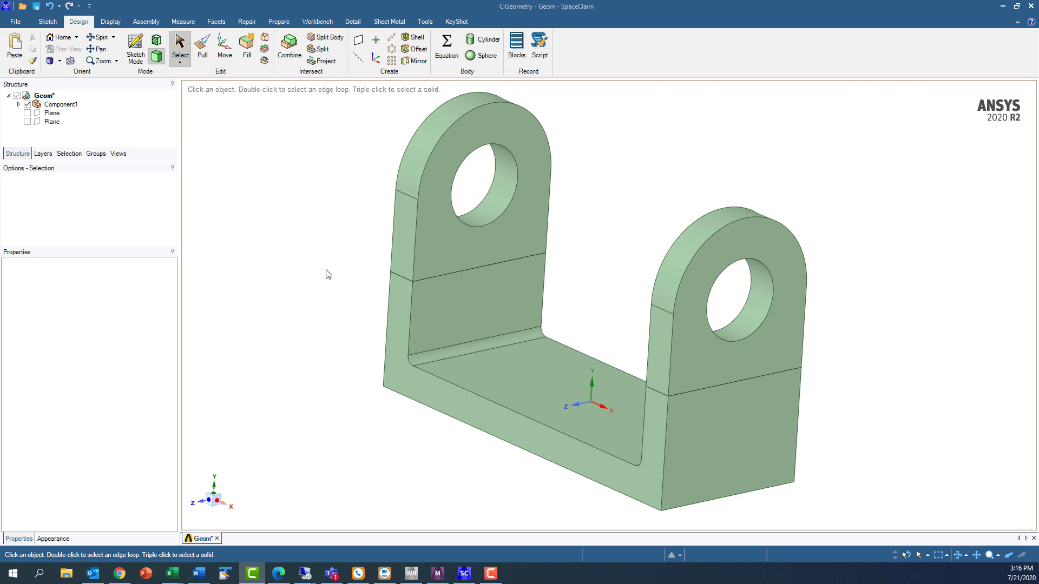
# Publish the 1 mm radius of both inner floor-to-wall fillets as a parameter using Pull.
pyautogui.click(202, 49)
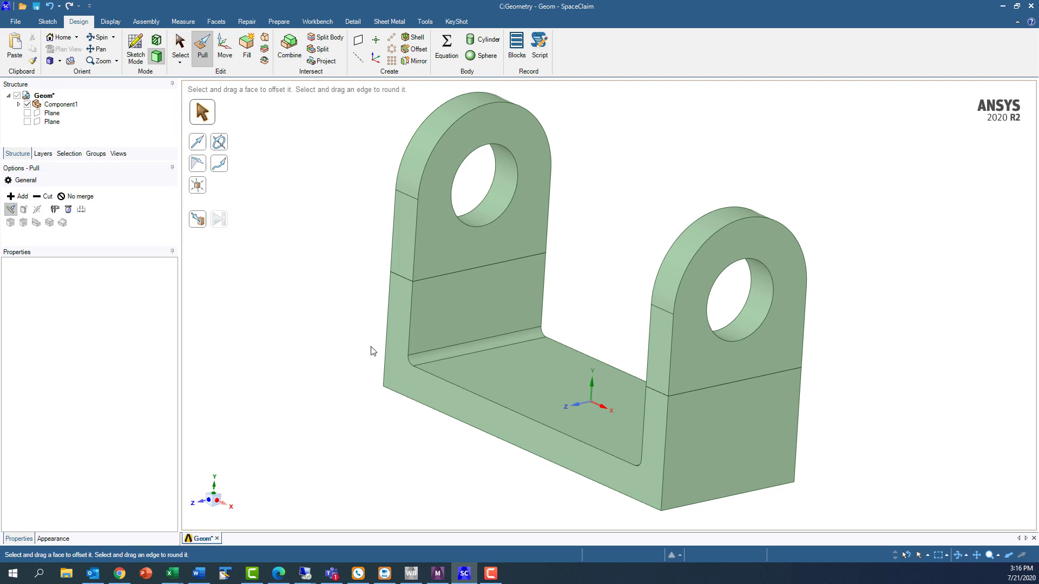
pyautogui.click(424, 362)
pyautogui.moveTo(476, 411); pyautogui.dragTo(671, 402, button='middle')
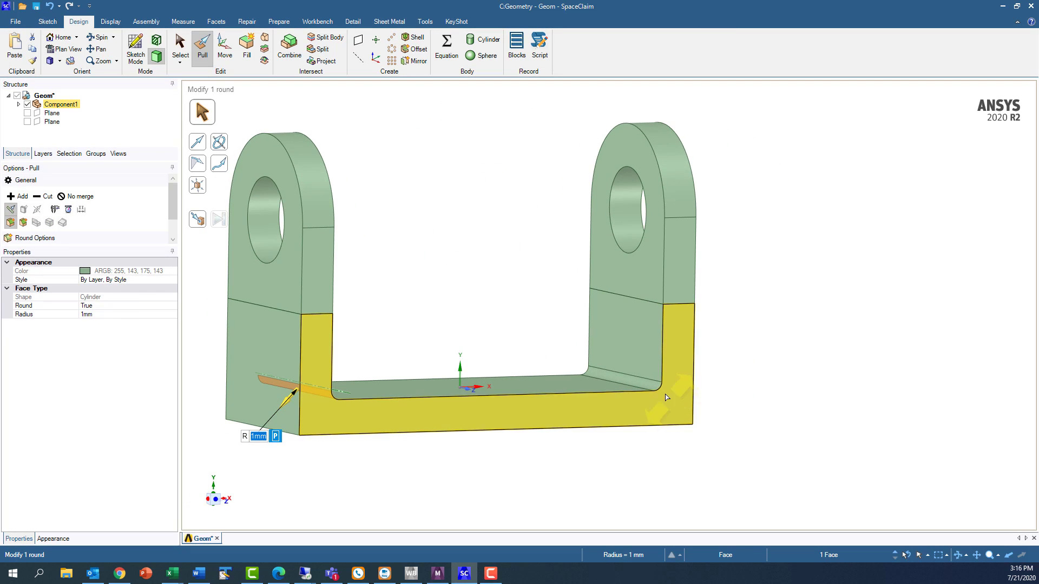
pyautogui.keyDown('ctrl'); pyautogui.click(656, 391); pyautogui.keyUp('ctrl')
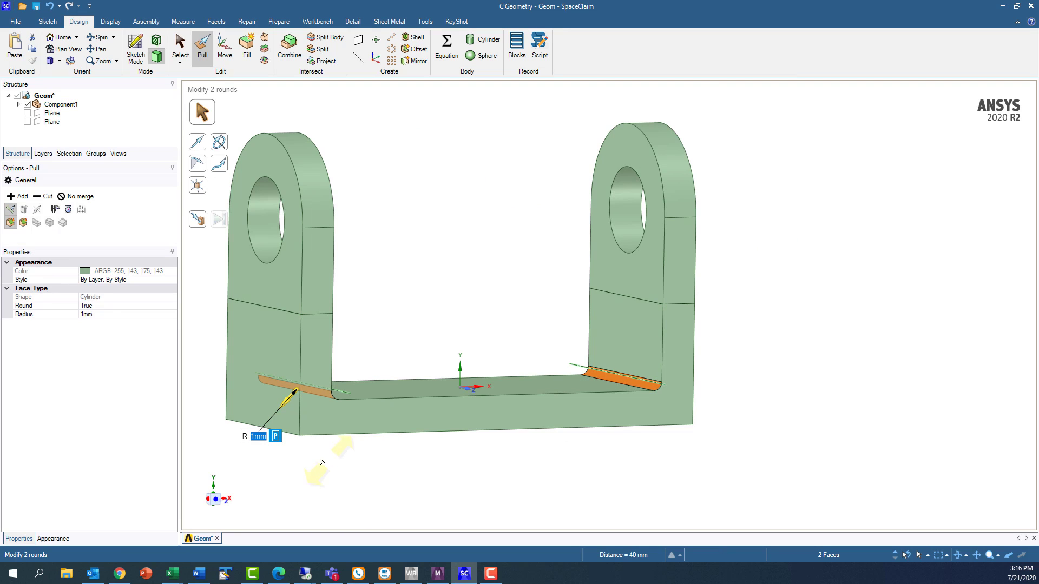
pyautogui.click(277, 439)
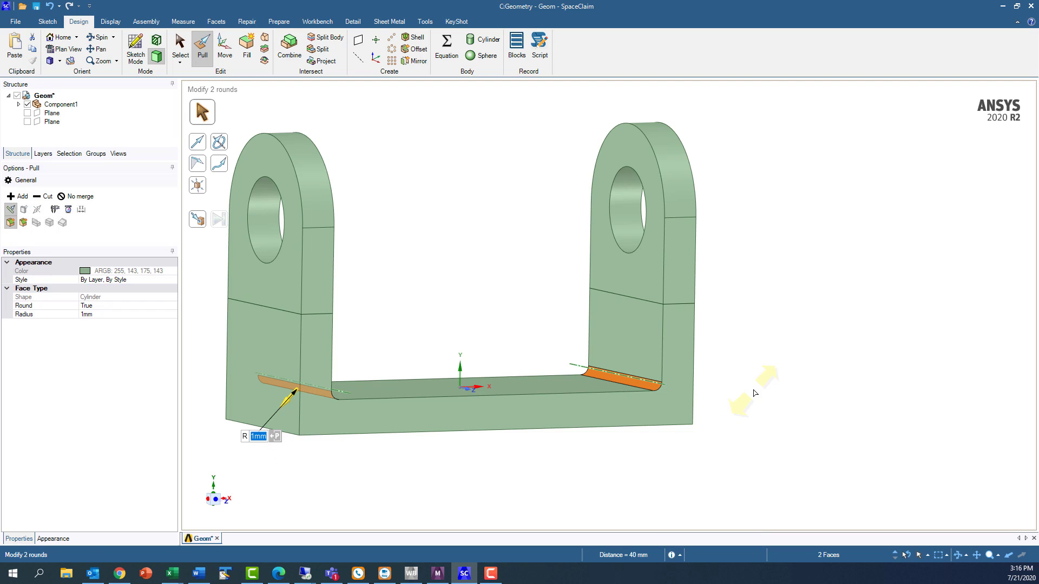
pyautogui.click(756, 393)
pyautogui.moveTo(751, 391); pyautogui.dragTo(720, 420, button='middle')
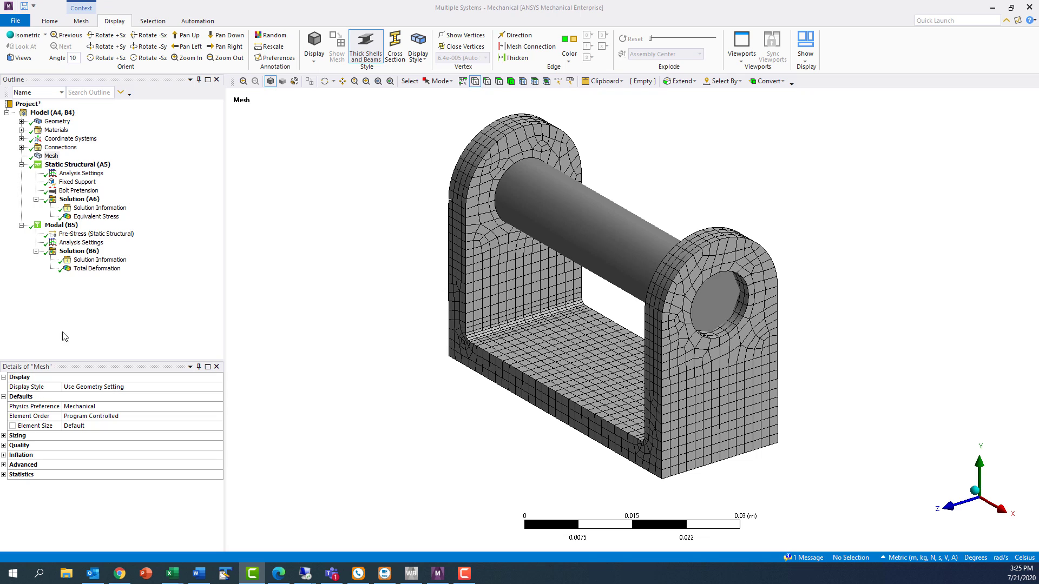
# Flag the 1000 N bolt pretension preload and the geometry mass as parameters.
pyautogui.click(88, 192)
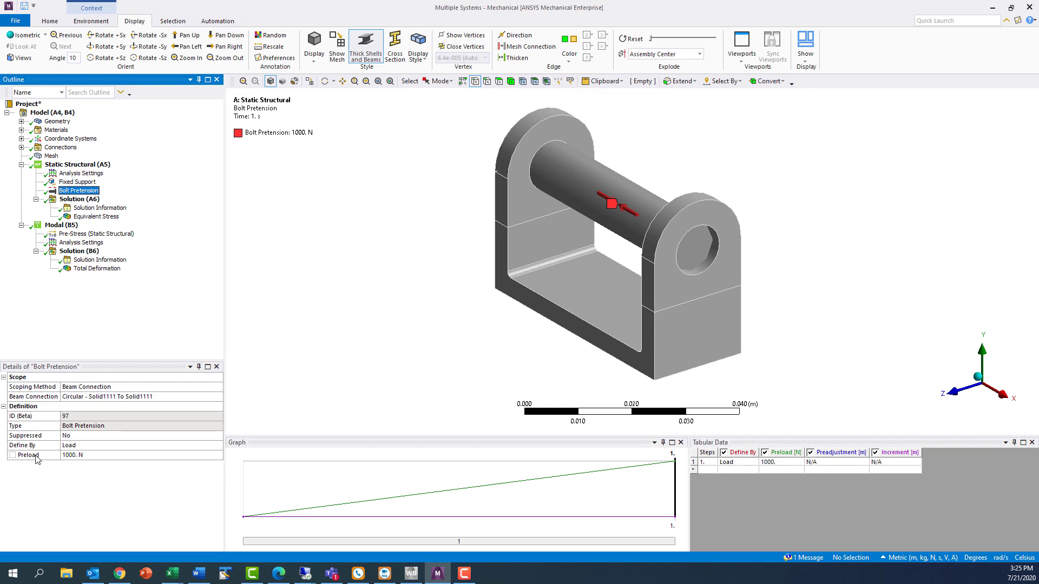
pyautogui.click(12, 456)
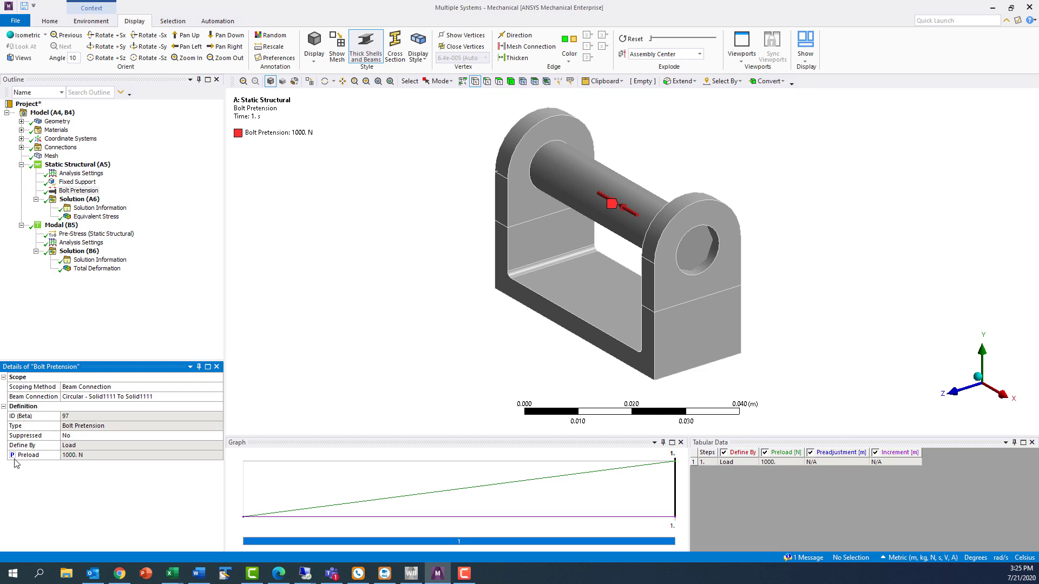
pyautogui.click(58, 121)
pyautogui.click(12, 466)
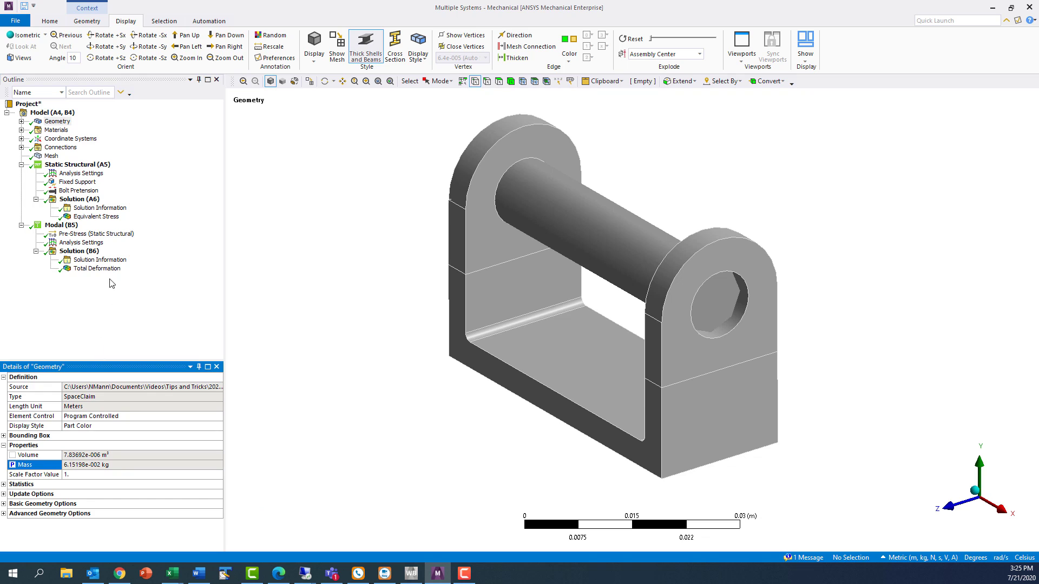
pyautogui.click(96, 217)
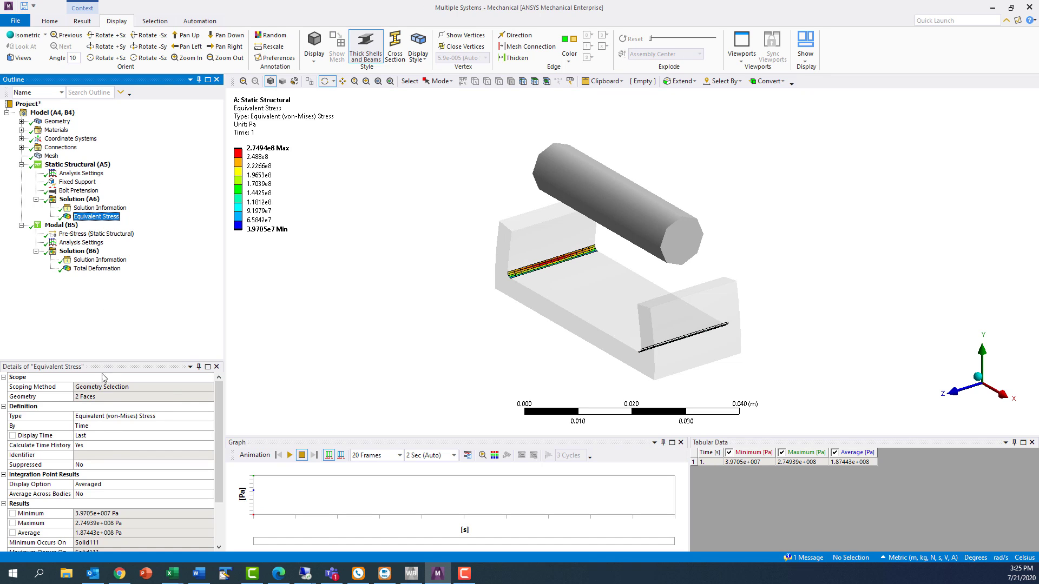
# Make maximum equivalent stress and the 4333.53 Hz mode-1 frequency output parameters.
pyautogui.click(12, 524)
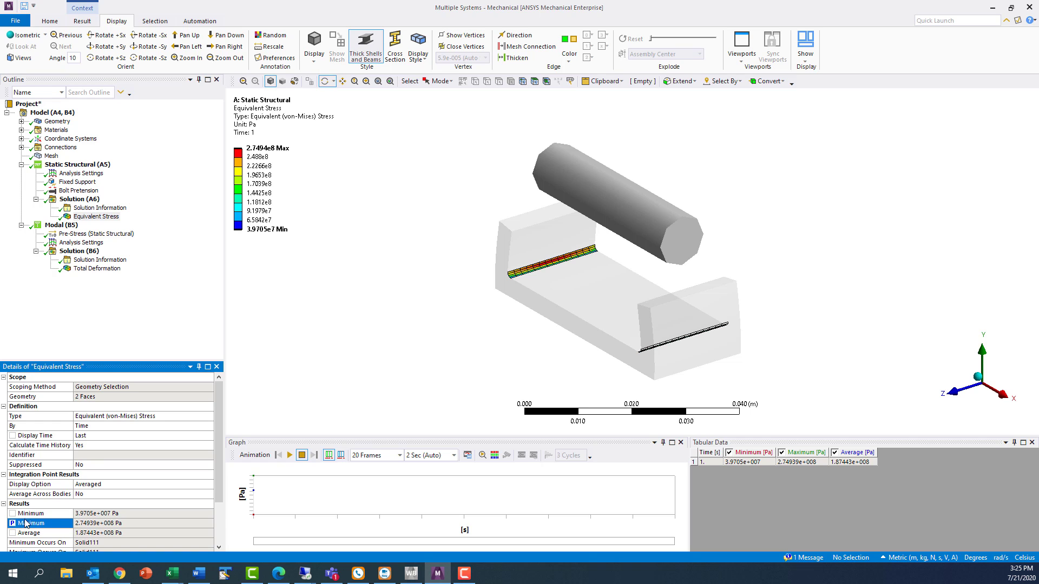
pyautogui.click(97, 269)
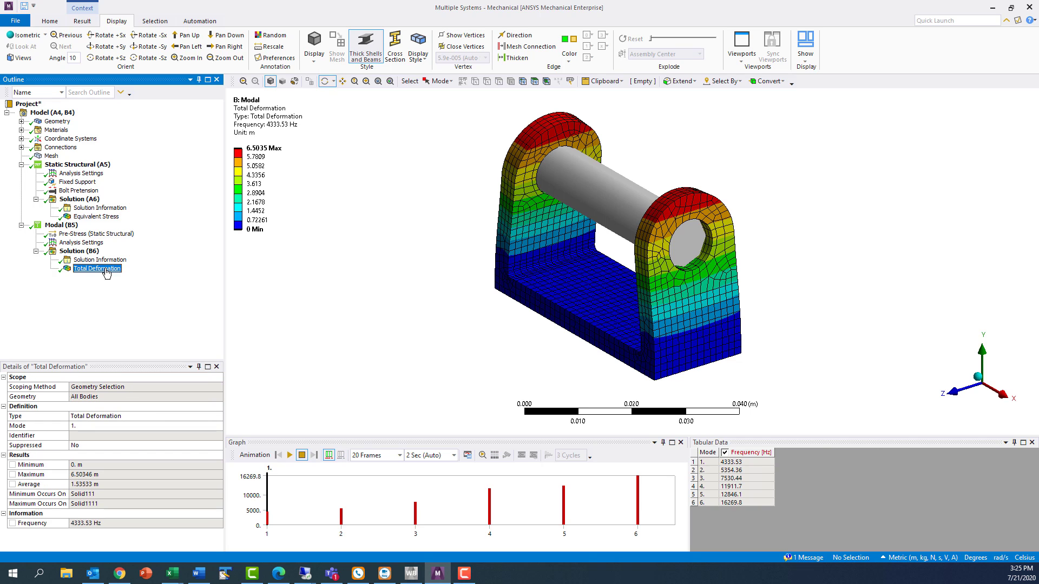
pyautogui.click(13, 524)
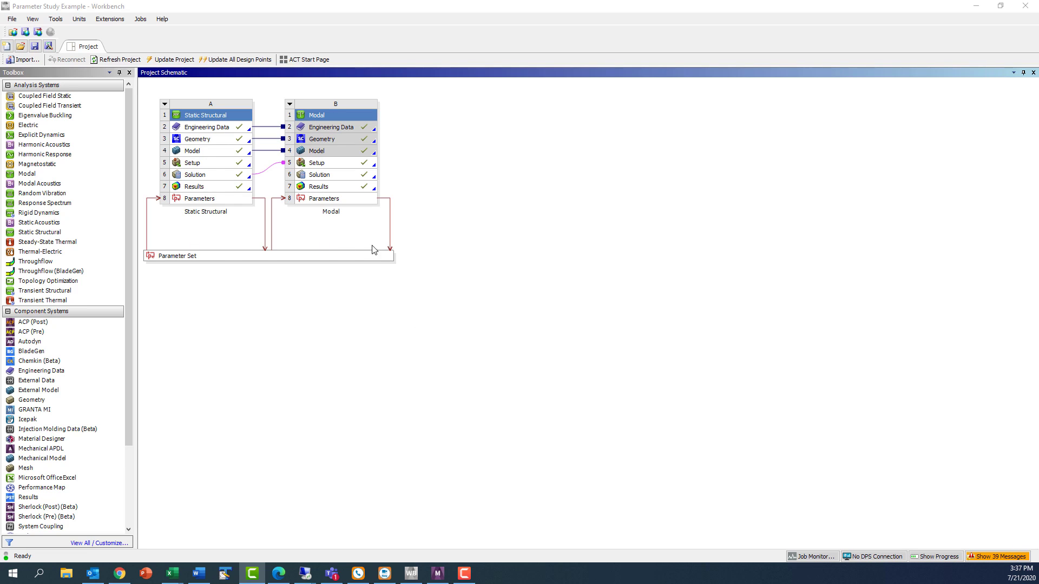
# Open the Parameter Set showing inputs P1–P2, outputs P3–P5 and the design point table.
pyautogui.doubleClick(235, 257)
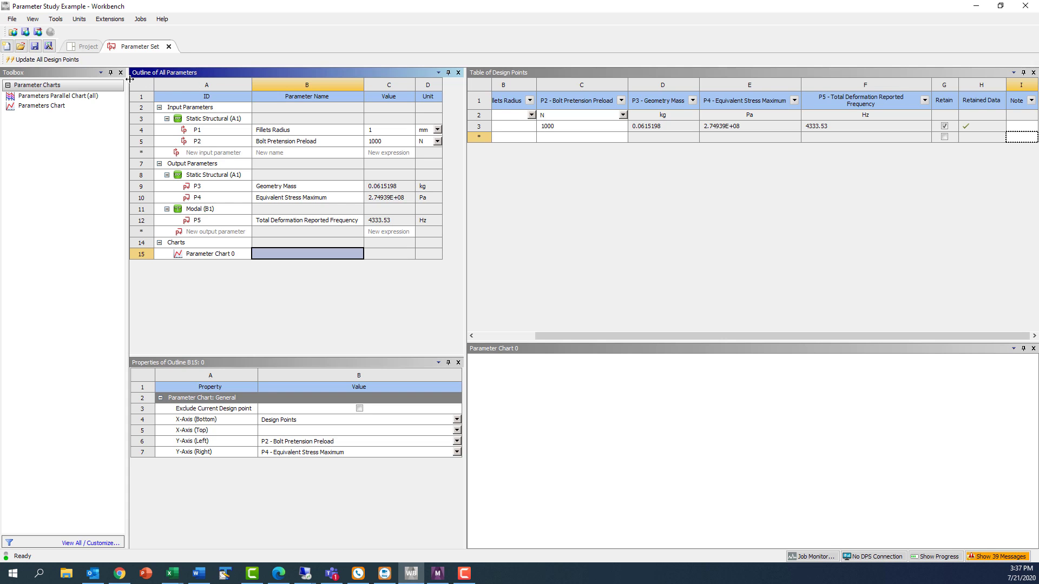
pyautogui.moveTo(328, 85); pyautogui.dragTo(378, 83)
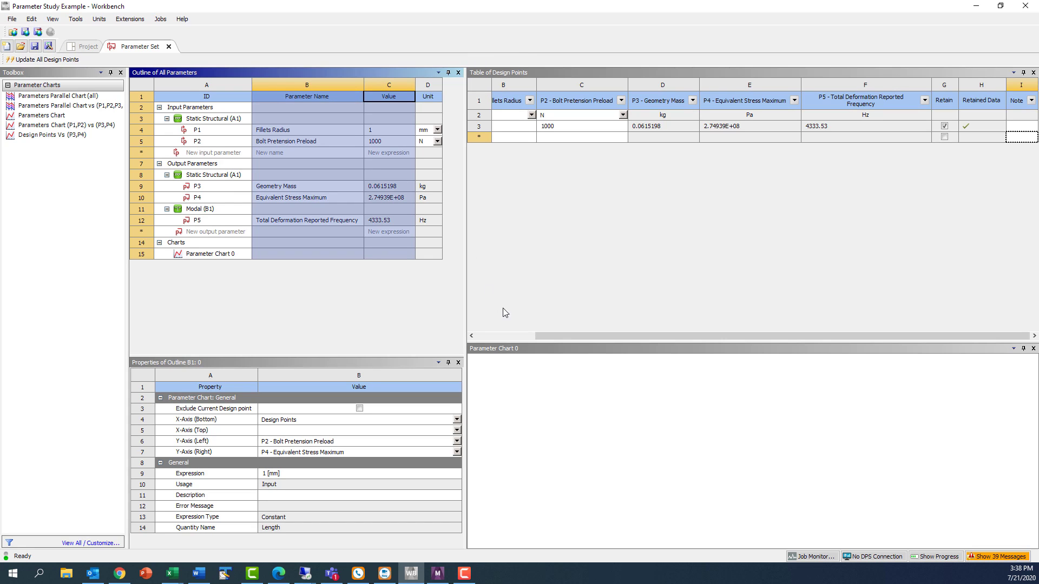
pyautogui.moveTo(541, 336); pyautogui.dragTo(483, 338)
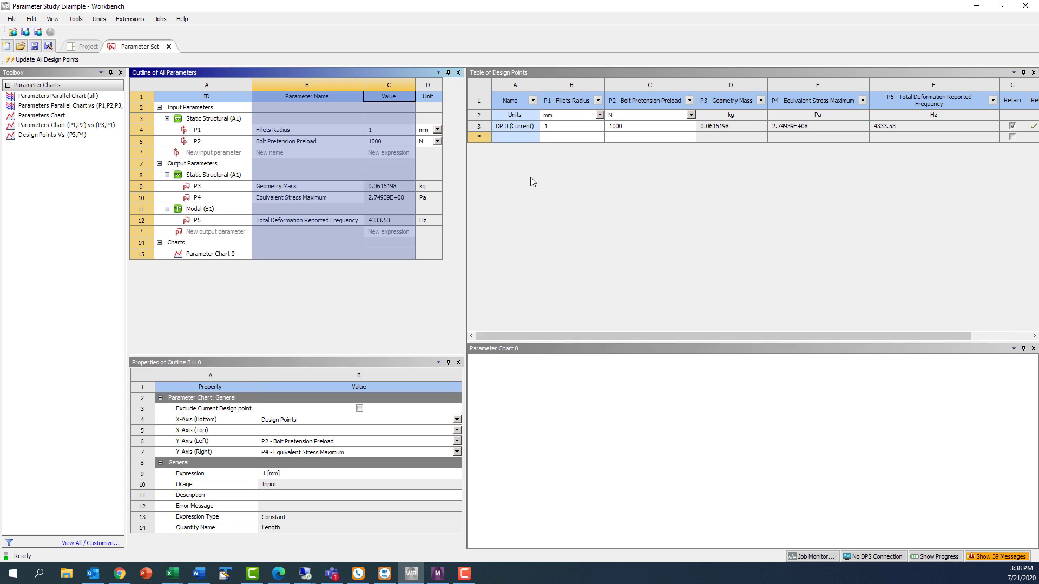
pyautogui.click(521, 83)
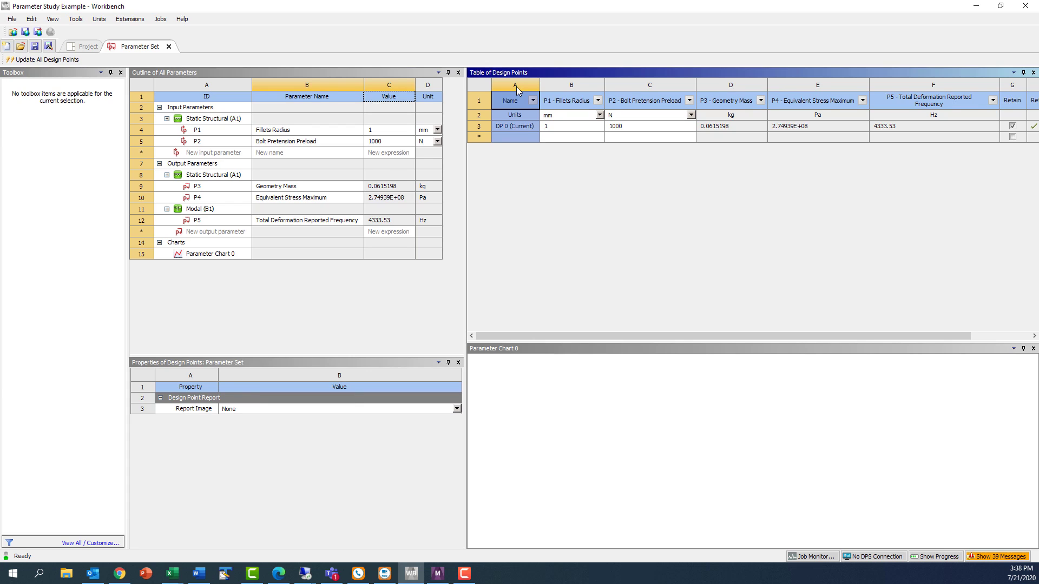
pyautogui.moveTo(568, 84); pyautogui.dragTo(634, 82)
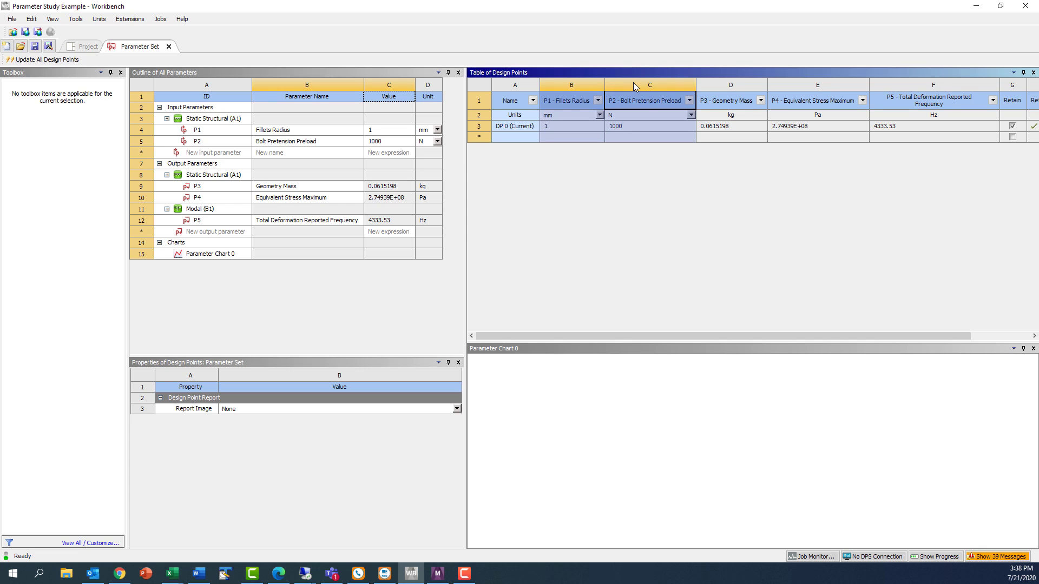
pyautogui.moveTo(722, 83); pyautogui.dragTo(892, 86)
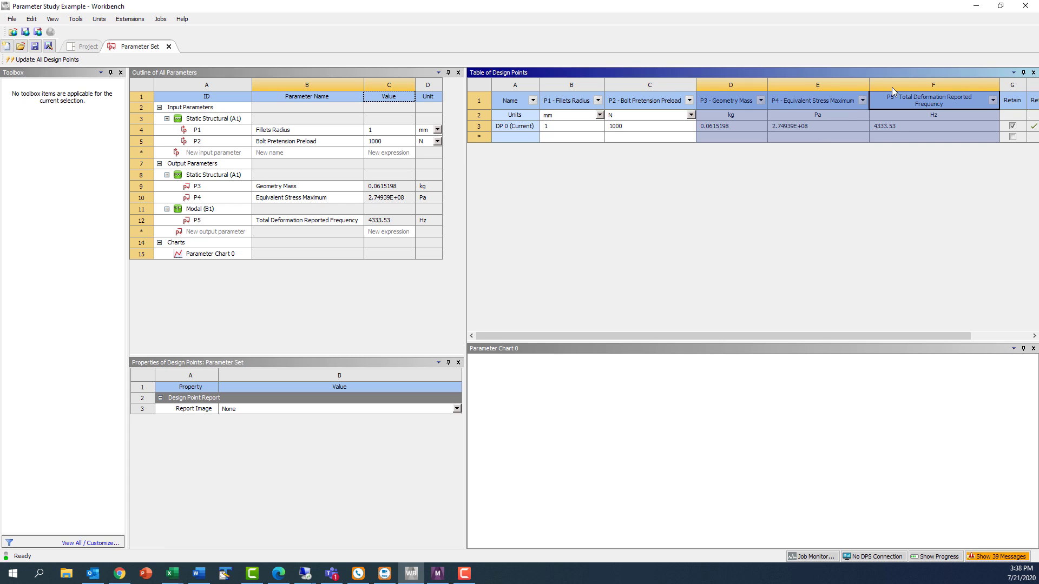
pyautogui.click(558, 138)
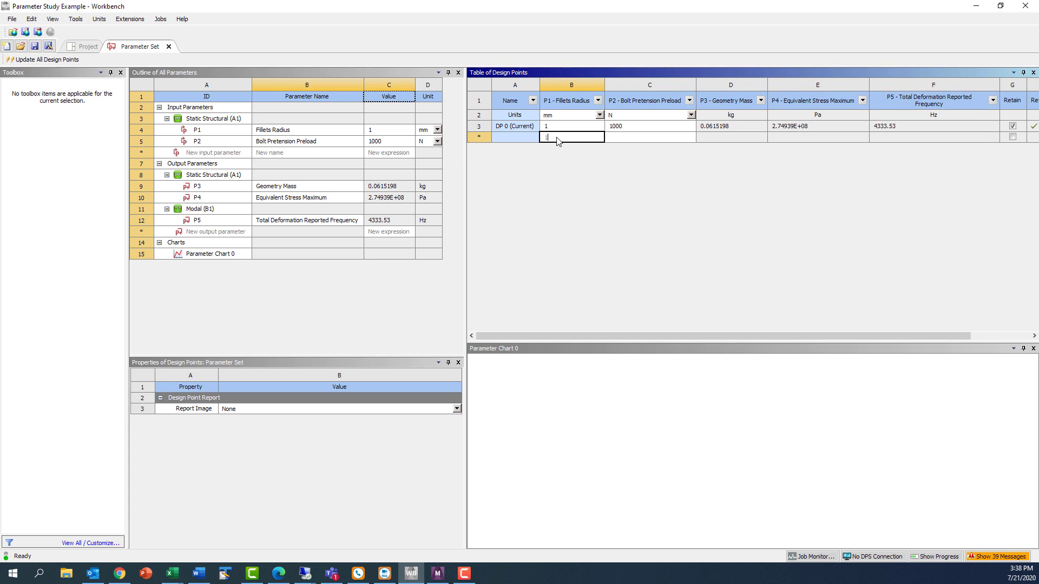
# Add design point rows with fillet radii 1, 1, 5, 5, 5, 10, 10, 10 mm.
pyautogui.press('Return')
pyautogui.press('Return')
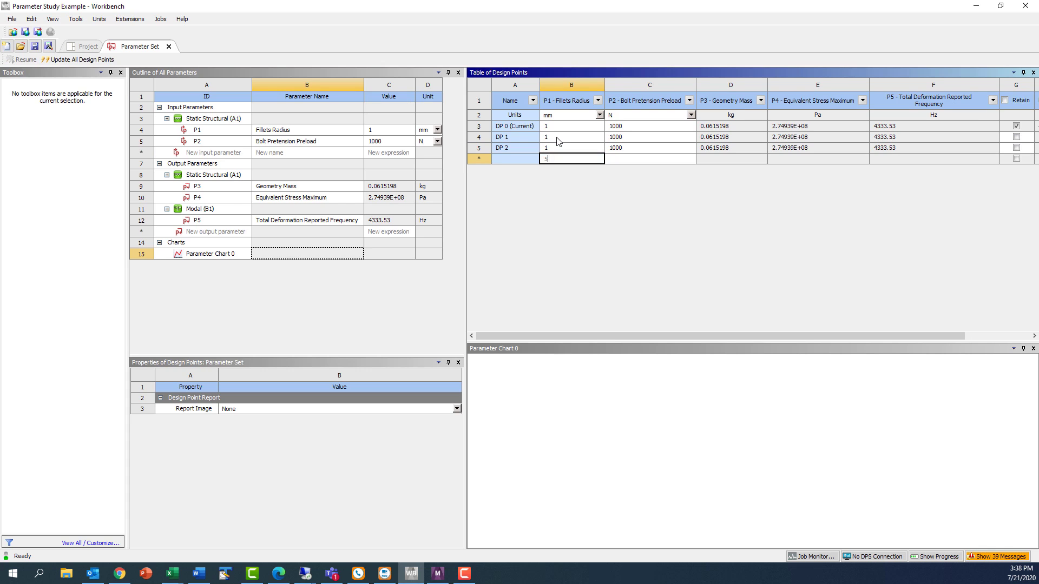
pyautogui.write('5')
pyautogui.press('Return')
pyautogui.press('Return')
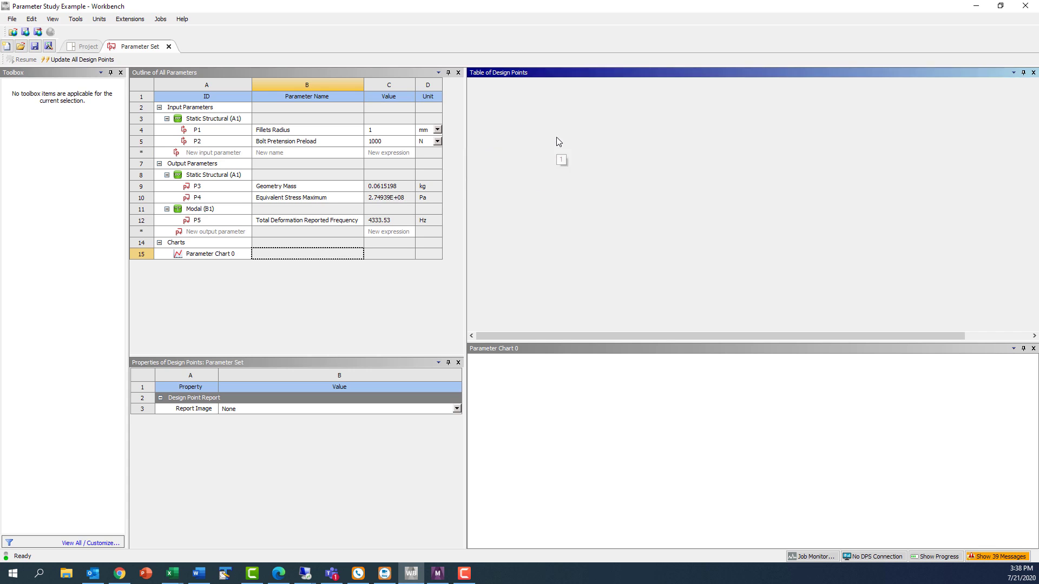
pyautogui.press('Return')
pyautogui.write('10')
pyautogui.press('Return')
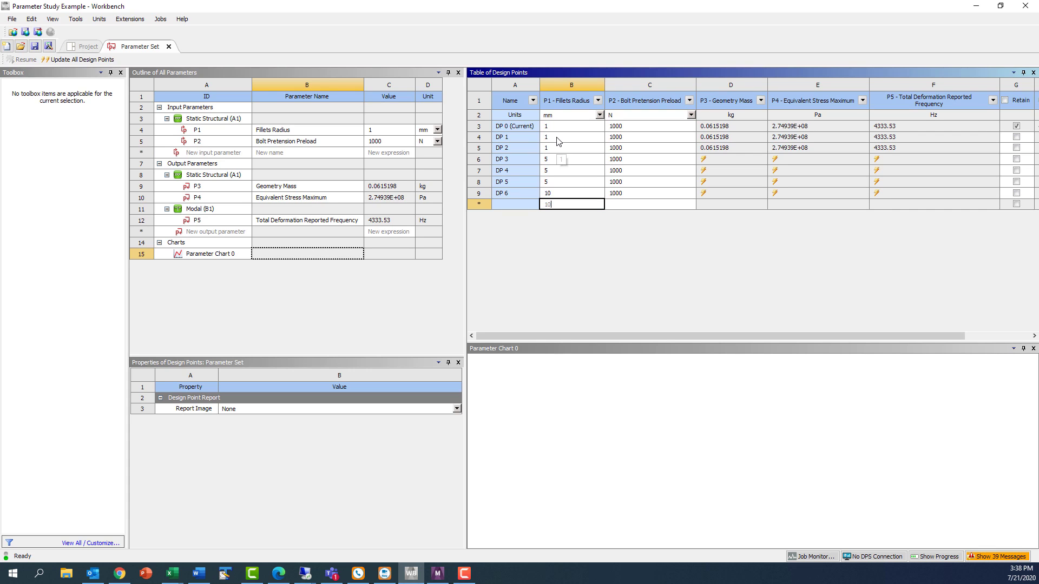
pyautogui.press('Return')
pyautogui.press('Return')
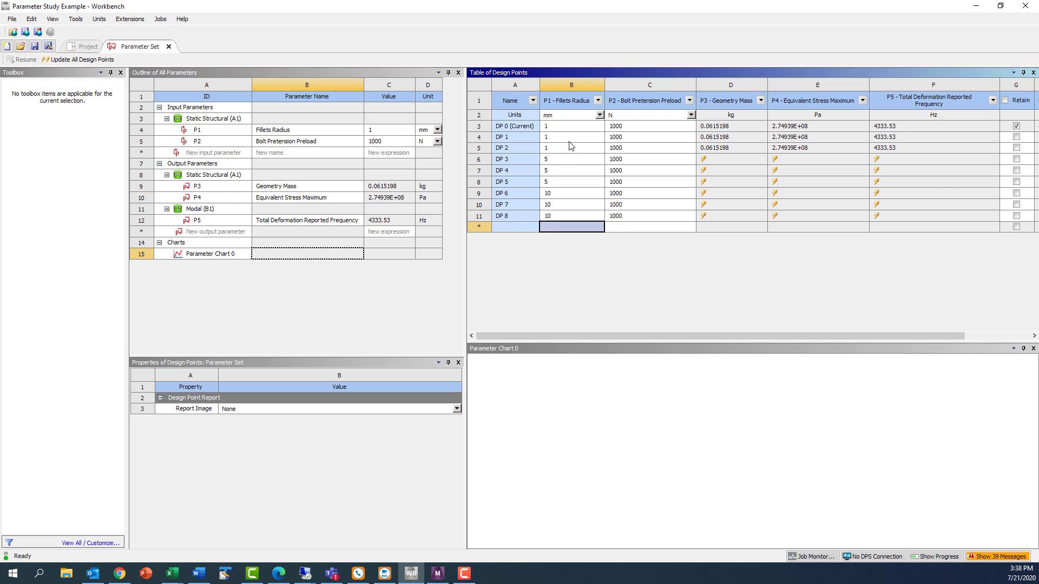
# Fill the P2 preload column with 2000, 3000, 1000 N cycling down DP 1–DP 8.
pyautogui.click(622, 142)
pyautogui.write('0 3000 1000 2000 3000 1000 2000 30')
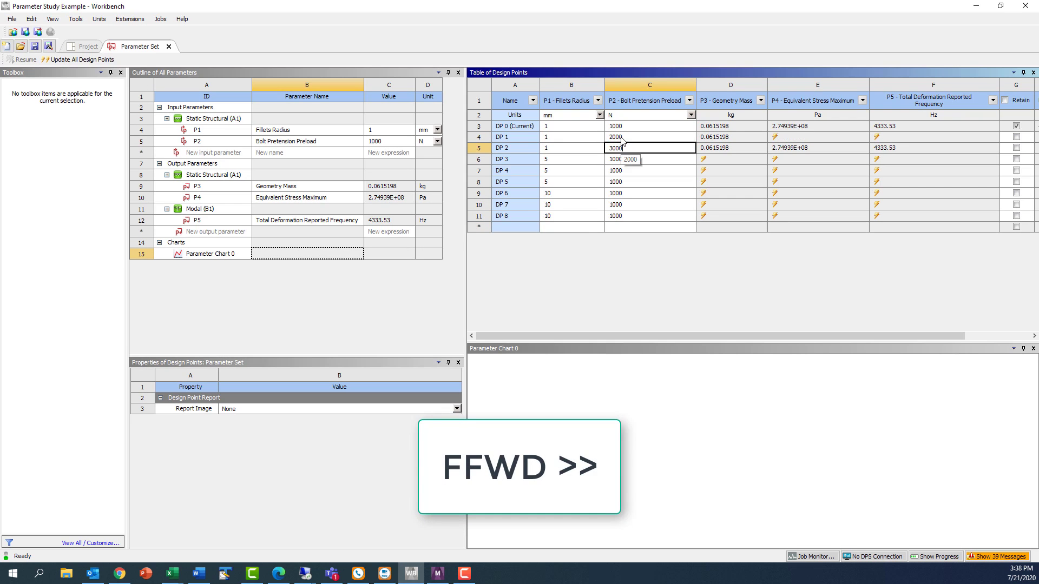
pyautogui.write('00')
pyautogui.press('Return')
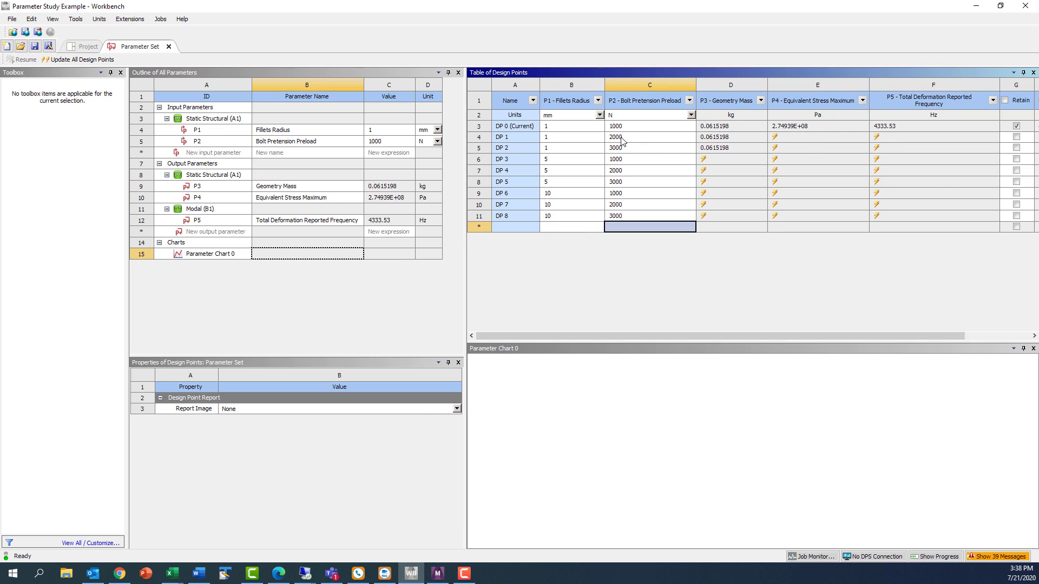
# Update and confirm all design points, solving mass, maximum stress and frequency for each.
pyautogui.click(83, 61)
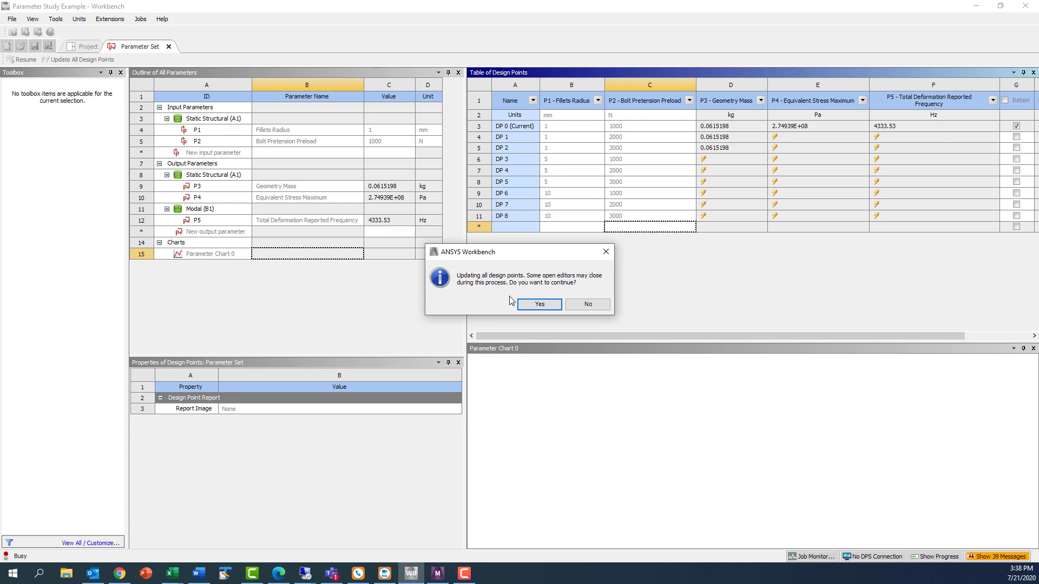
pyautogui.click(532, 305)
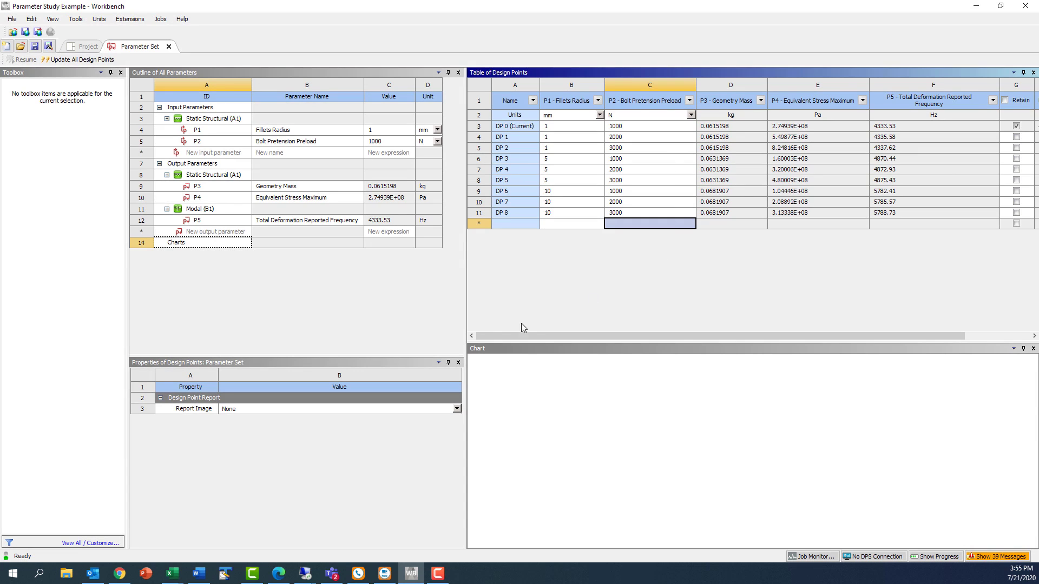
pyautogui.click(256, 281)
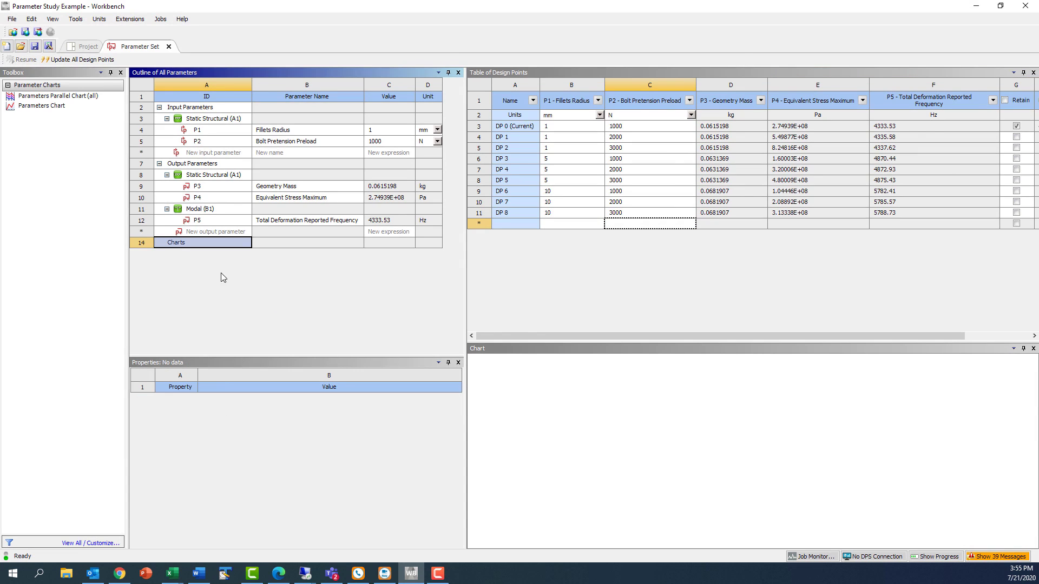
# Add a Parameters Chart with Design Points on the bottom, P4 stress left, P5 frequency right.
pyautogui.doubleClick(36, 106)
pyautogui.moveTo(35, 108); pyautogui.dragTo(36, 129)
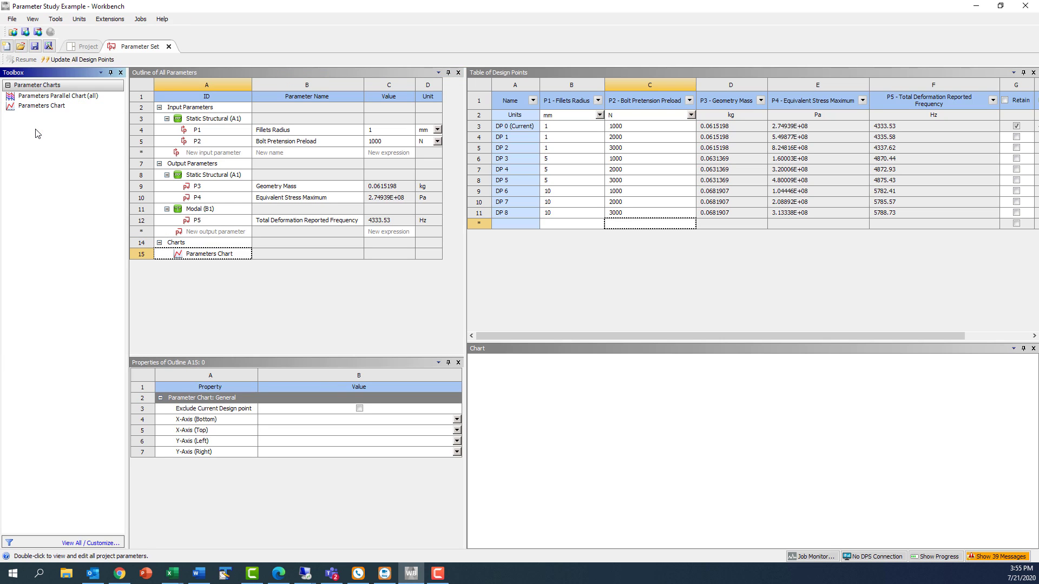
pyautogui.click(456, 420)
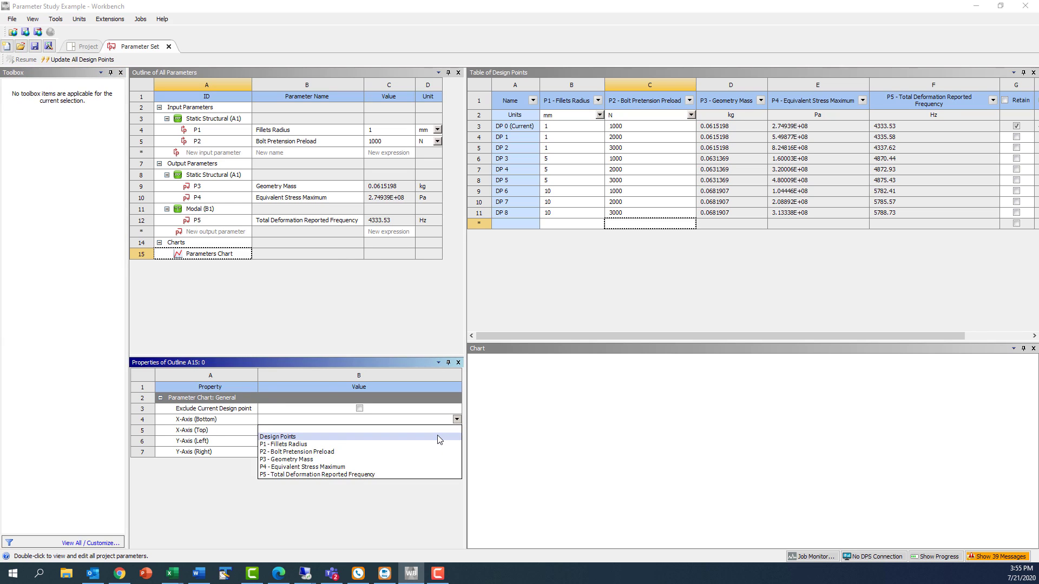
pyautogui.click(439, 437)
pyautogui.click(457, 441)
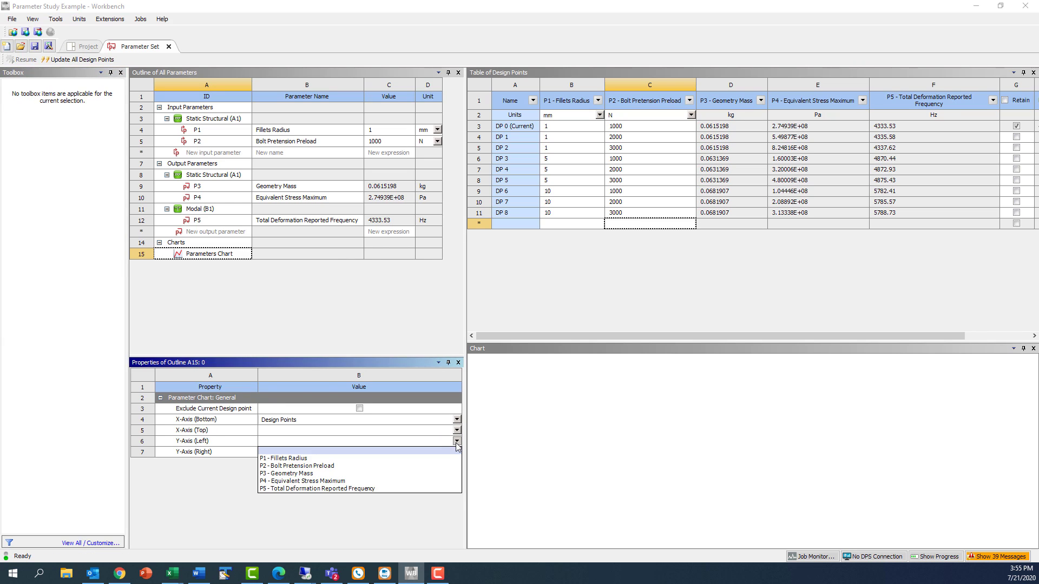
pyautogui.click(433, 480)
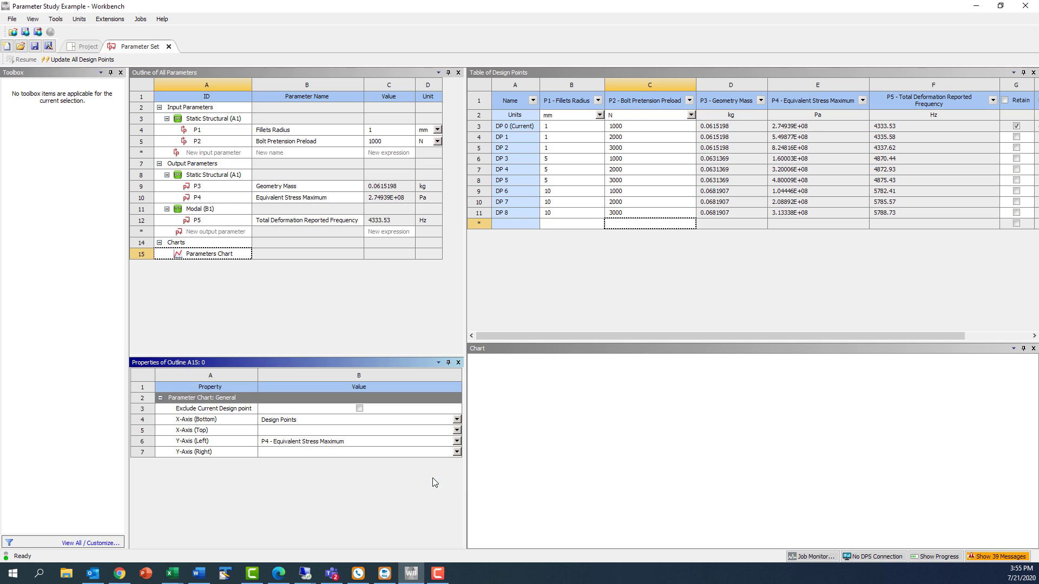
pyautogui.click(457, 452)
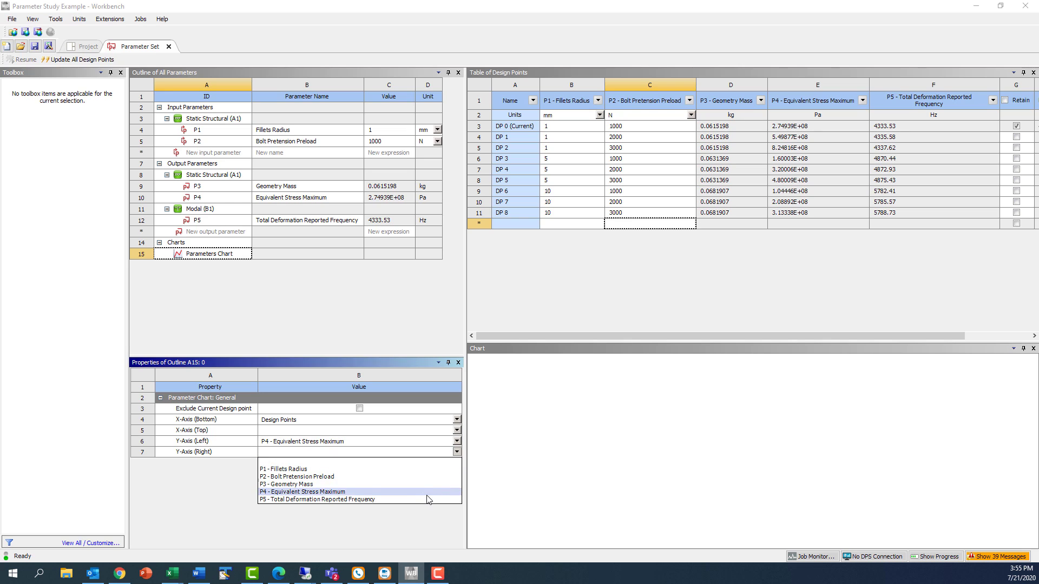
pyautogui.click(426, 499)
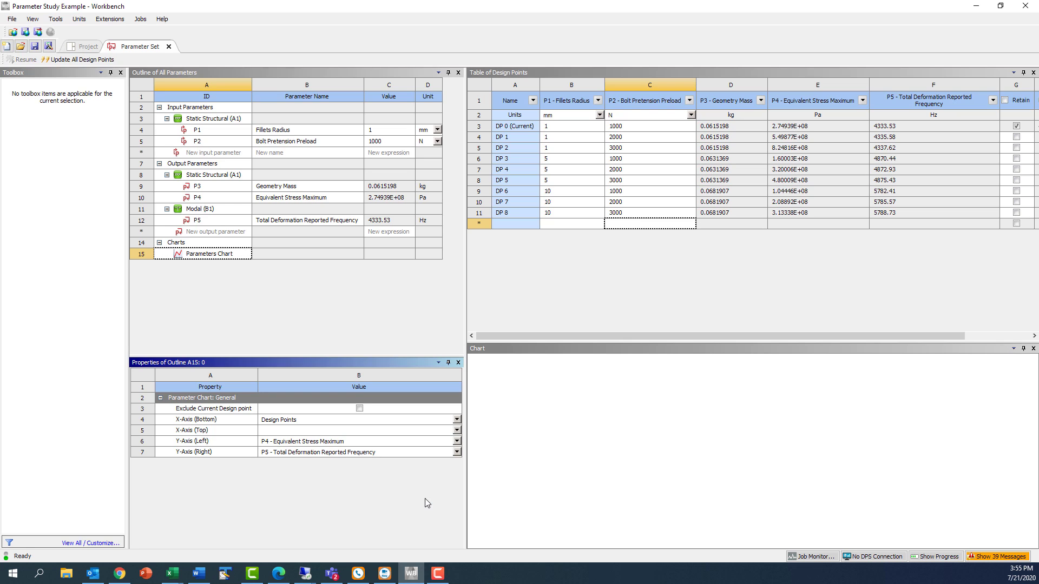
pyautogui.click(139, 244)
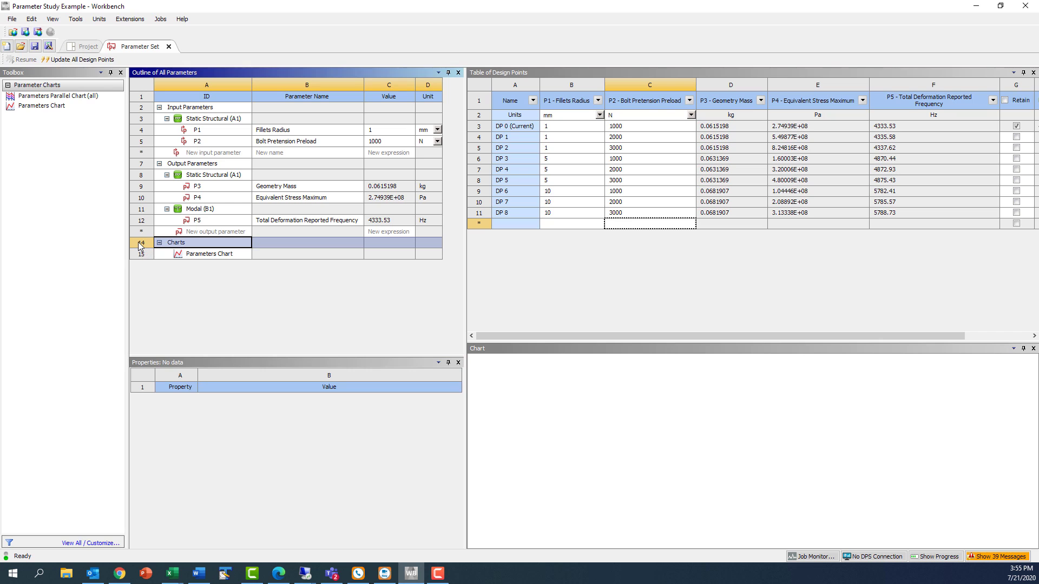
# Display Parameter Chart 0 with stress and frequency curves across design points 0–8.
pyautogui.click(213, 258)
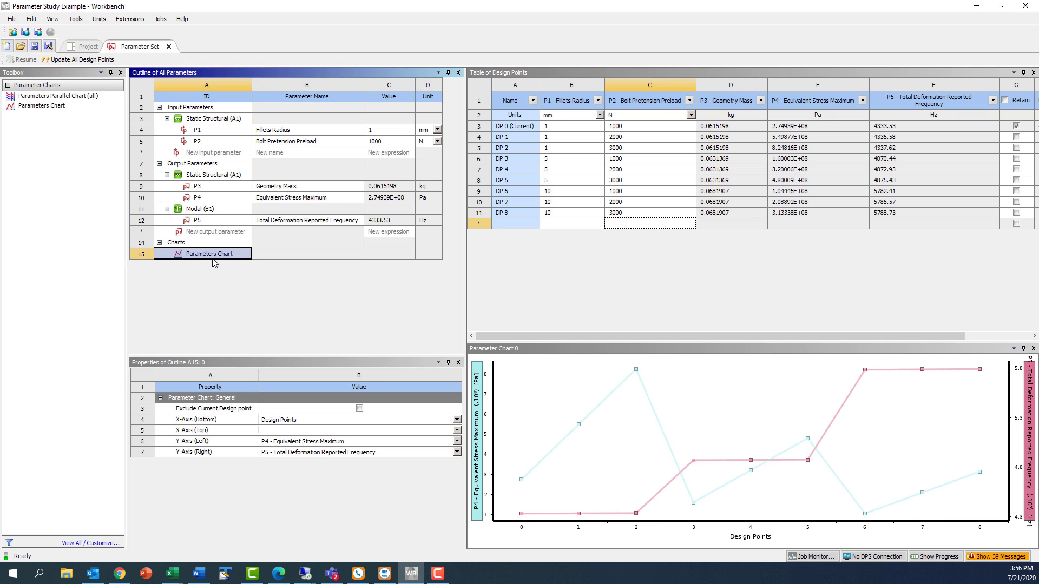